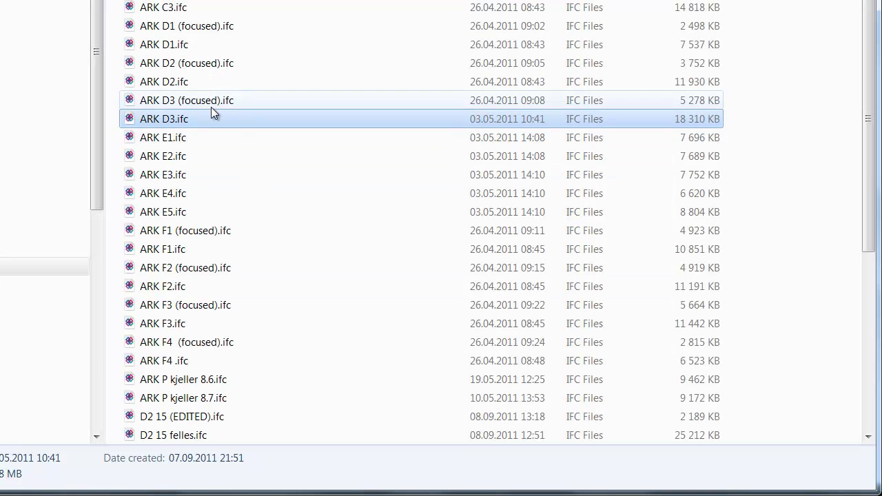
# Step: Compare the file details and sizes of ARK E1.ifc, ARK D3.ifc and ARK D3 (focused).ifc
pyautogui.click(157, 136)
pyautogui.click(166, 121)
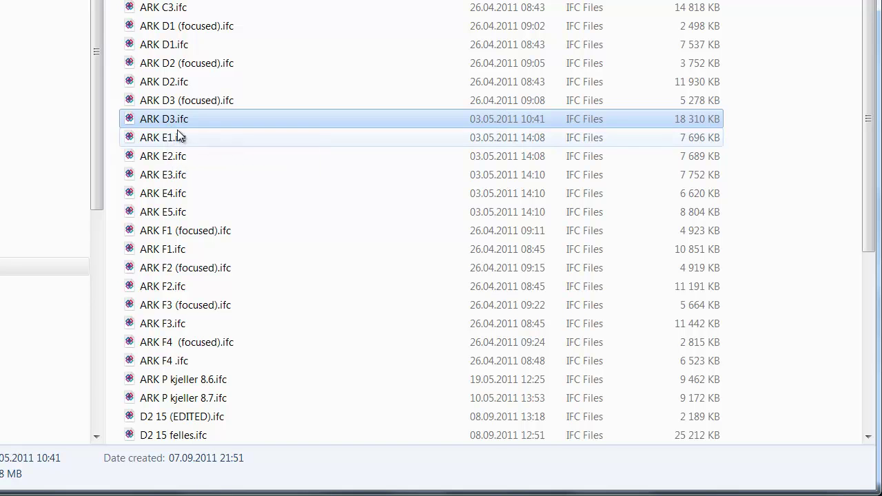
pyautogui.click(169, 101)
pyautogui.click(165, 120)
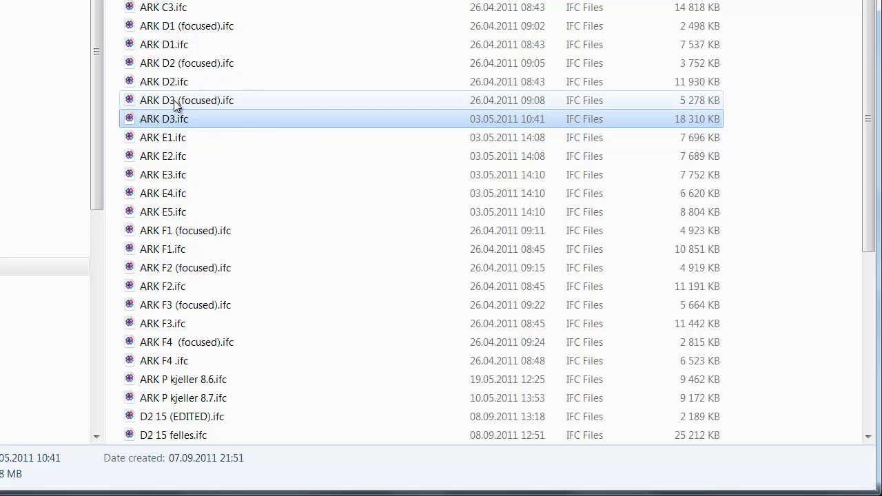
pyautogui.click(176, 102)
pyautogui.click(176, 118)
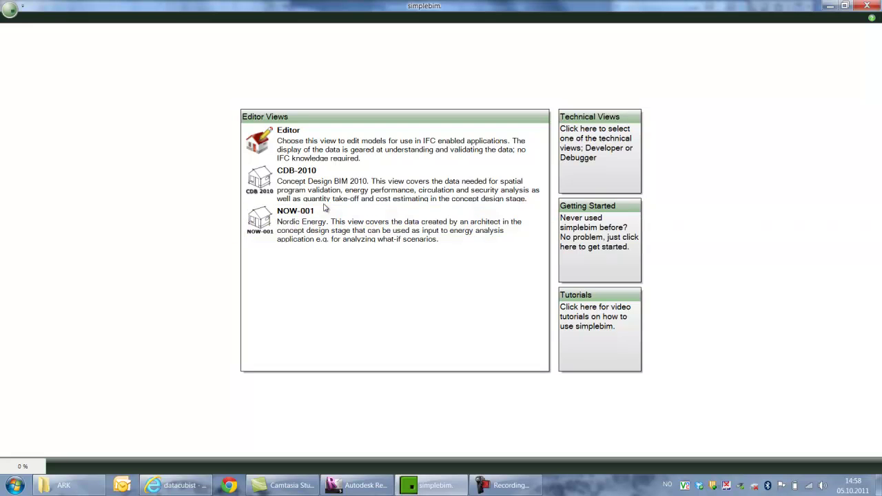
# Step: In the Editor view, import ARK D3.ifc from the Prosjekter > DKT > ARK folder, sorted by type
pyautogui.click(311, 143)
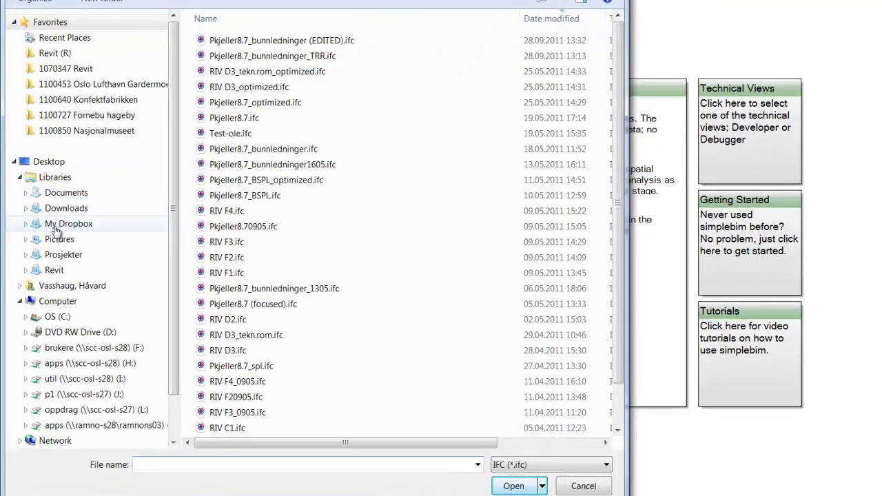
pyautogui.click(59, 224)
pyautogui.doubleClick(234, 80)
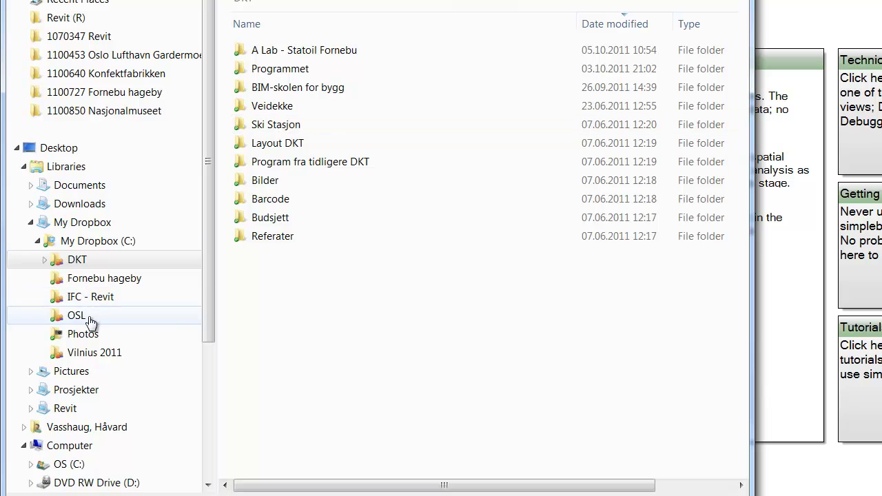
pyautogui.click(31, 222)
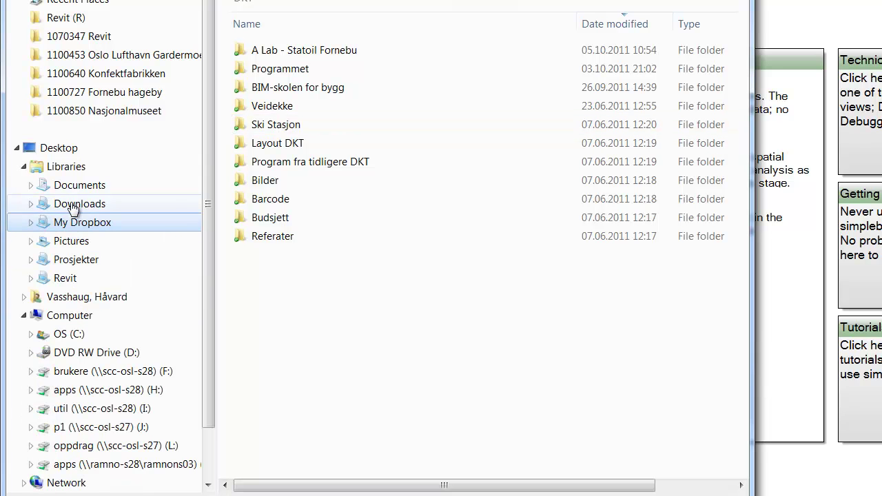
pyautogui.click(76, 259)
pyautogui.doubleClick(261, 49)
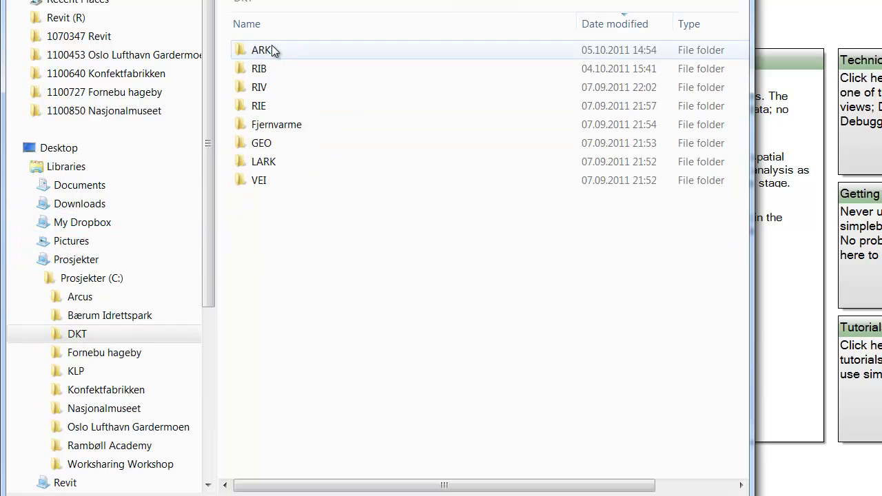
pyautogui.click(270, 51)
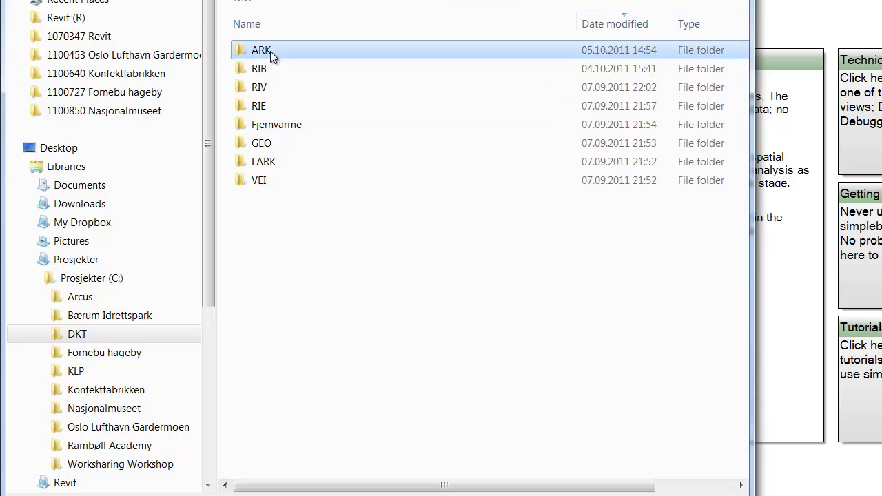
pyautogui.doubleClick(270, 51)
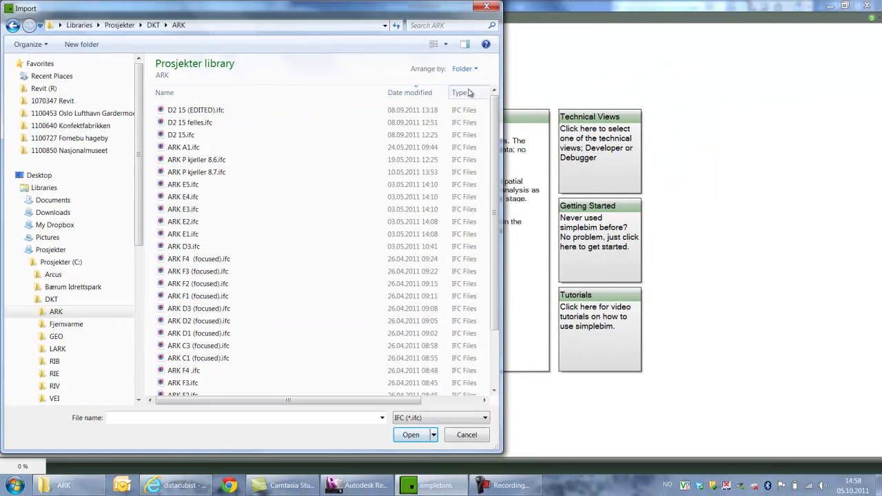
pyautogui.click(468, 92)
pyautogui.click(187, 235)
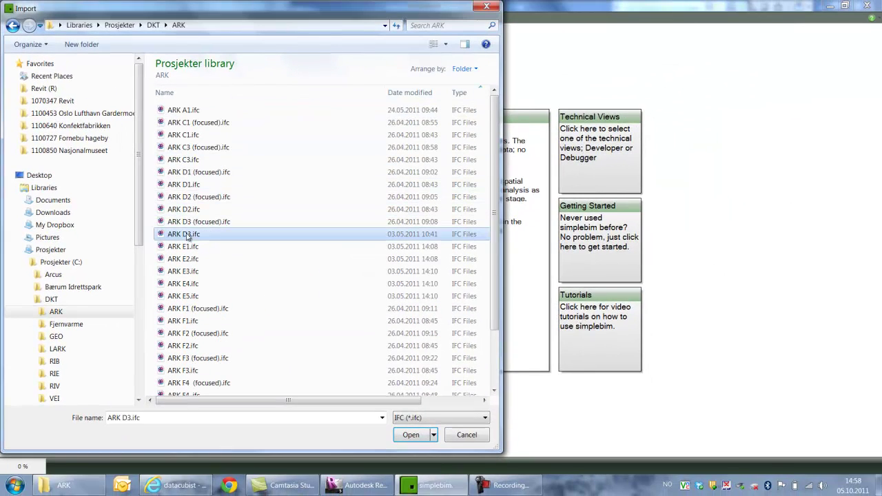
pyautogui.click(419, 435)
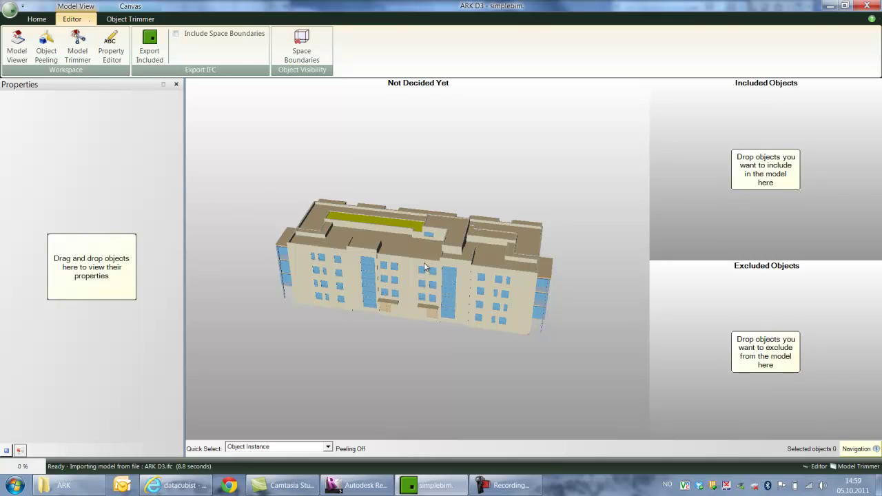
# Step: Rotate the building and open the Quick Select dropdown of click-selection options
pyautogui.moveTo(412, 272); pyautogui.dragTo(399, 260)
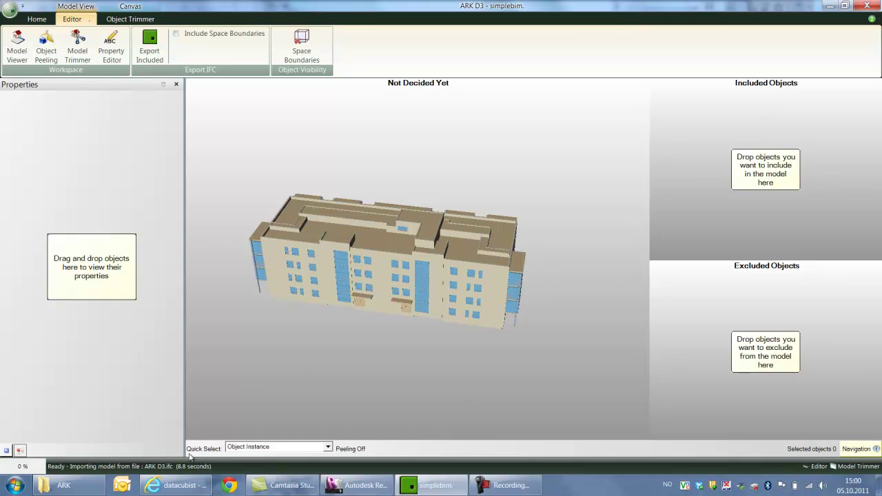
pyautogui.click(328, 447)
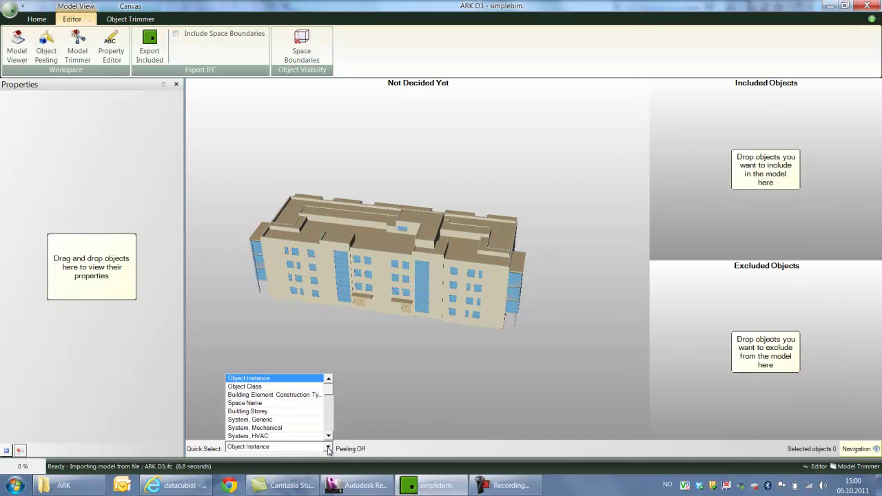
# Step: Switch Quick Select to Object Class, include the walls, and exclude the 225 spaces and 124 windows
pyautogui.click(245, 386)
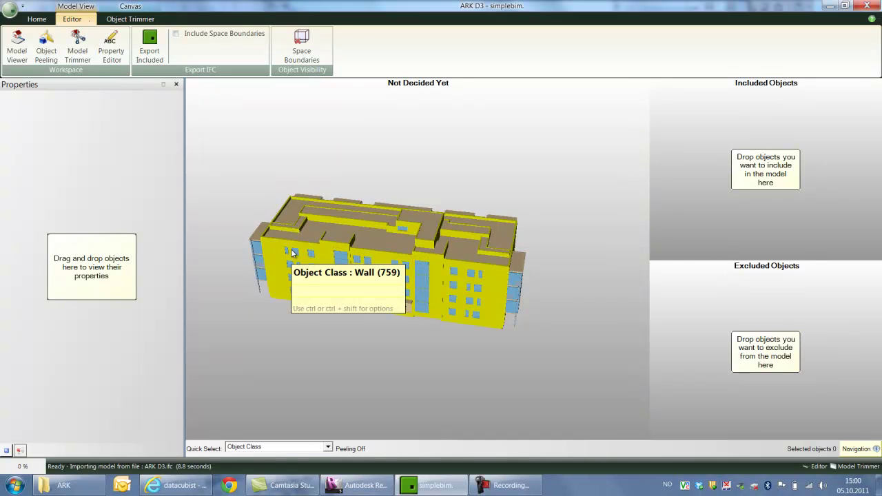
pyautogui.moveTo(280, 250); pyautogui.dragTo(729, 178)
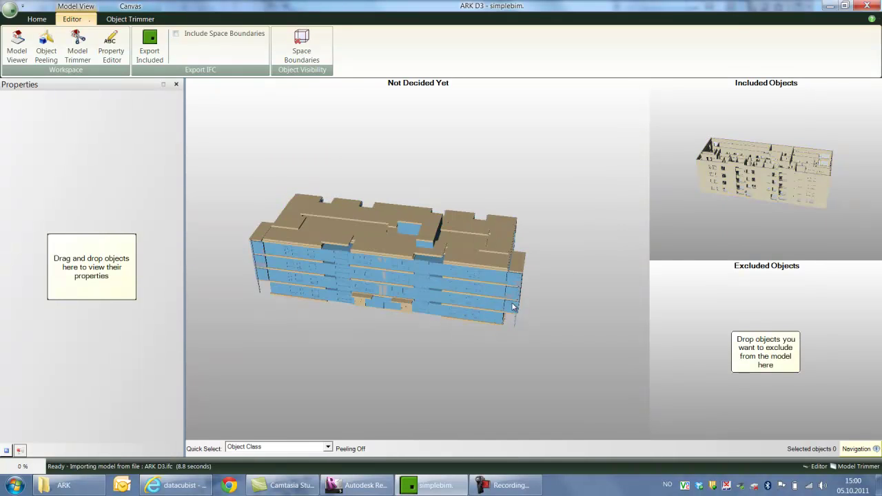
pyautogui.click(489, 279)
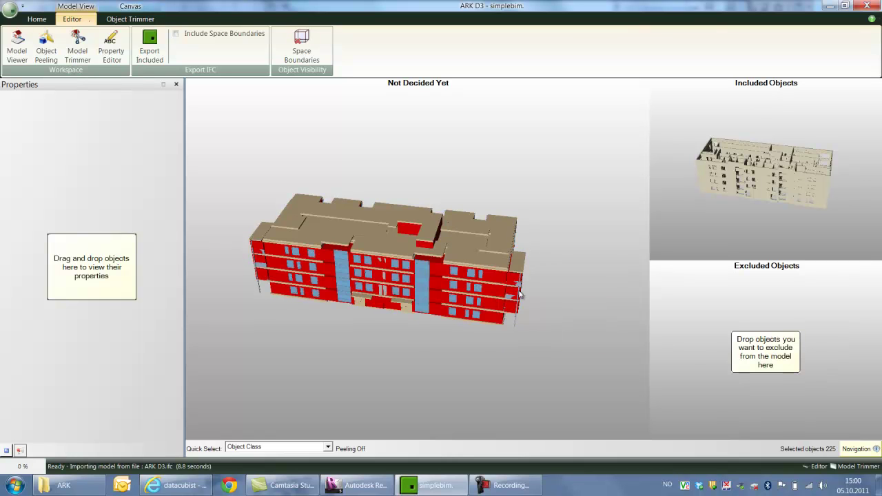
pyautogui.moveTo(520, 295); pyautogui.dragTo(755, 350)
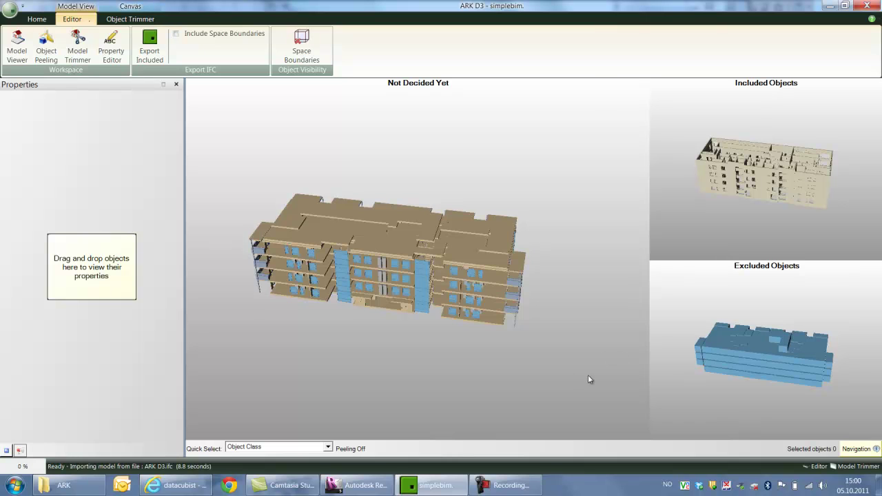
pyautogui.click(482, 280)
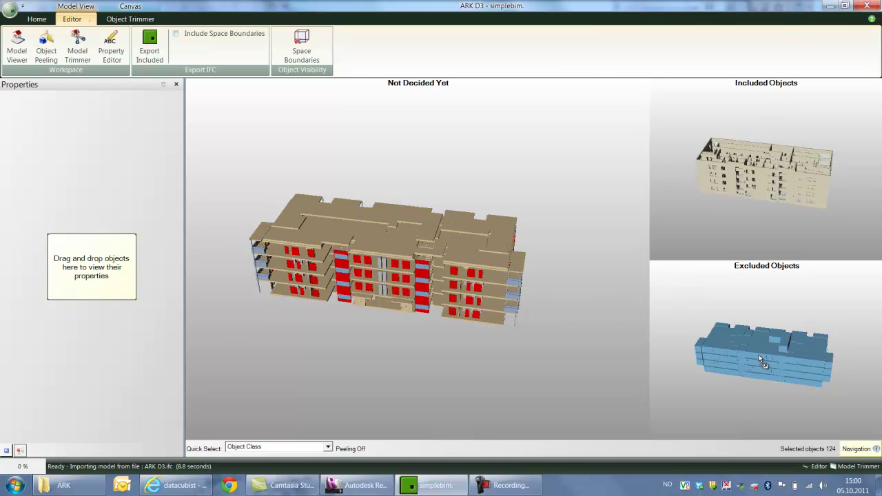
pyautogui.moveTo(763, 362); pyautogui.dragTo(758, 372)
# Step: Include the slabs and 67 columns, and exclude the 218 railings
pyautogui.click(488, 272)
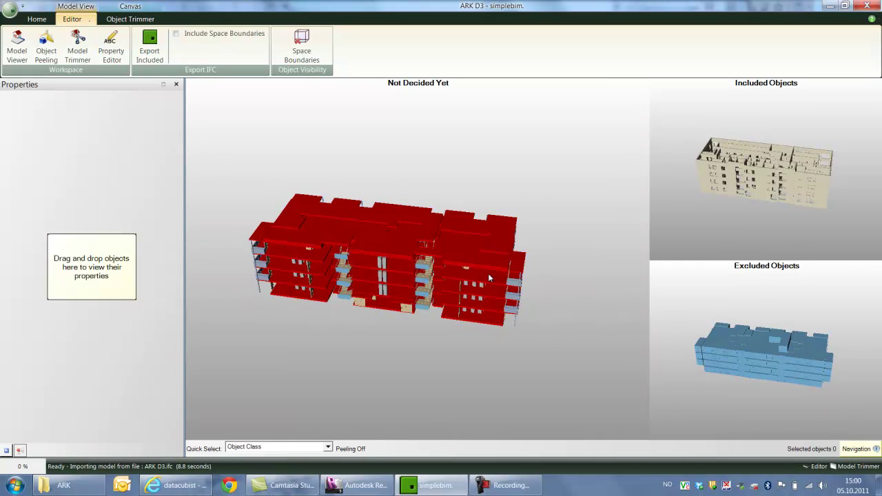
pyautogui.moveTo(488, 273); pyautogui.dragTo(753, 199)
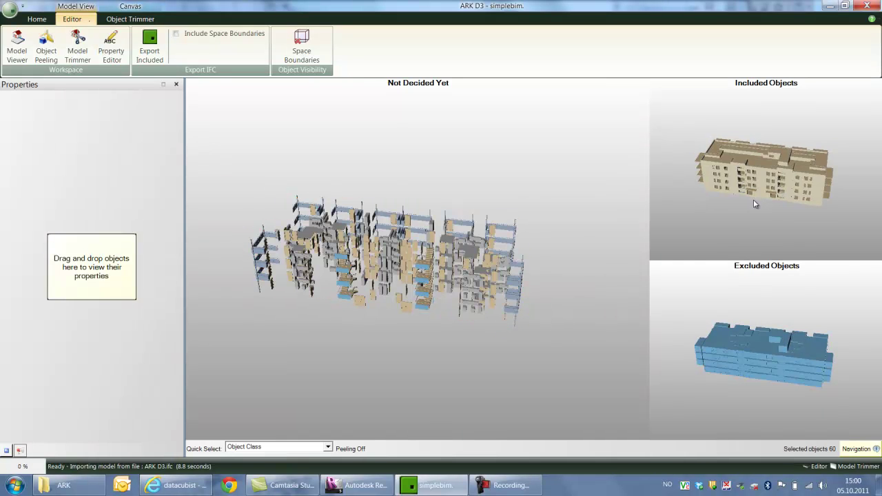
pyautogui.click(501, 233)
pyautogui.moveTo(502, 233); pyautogui.dragTo(709, 325)
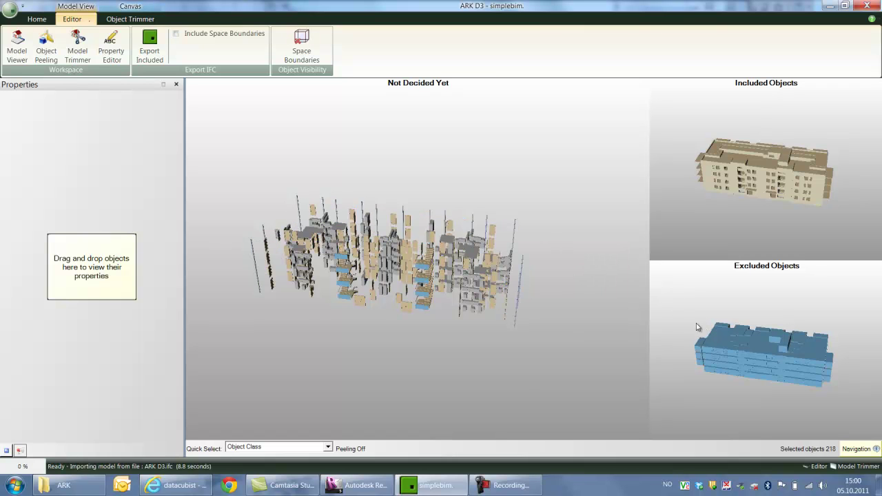
pyautogui.click(516, 237)
pyautogui.moveTo(516, 238); pyautogui.dragTo(698, 192)
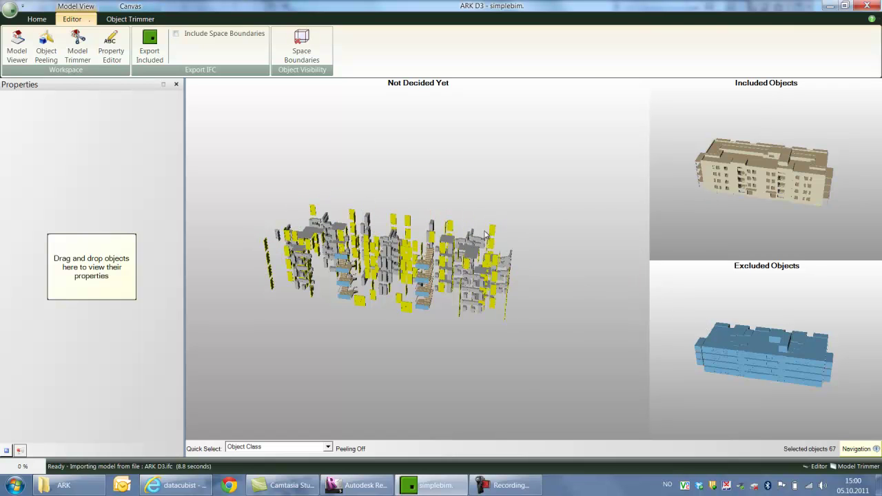
# Step: Include the 193 doors and exclude the 403 furniture objects and the coverings
pyautogui.click(493, 234)
pyautogui.moveTo(494, 235); pyautogui.dragTo(713, 197)
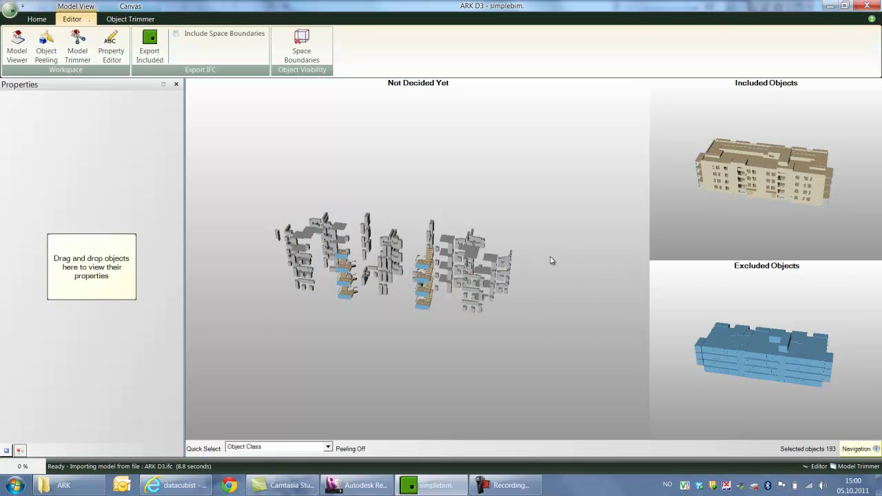
pyautogui.click(503, 268)
pyautogui.moveTo(713, 330); pyautogui.dragTo(714, 333)
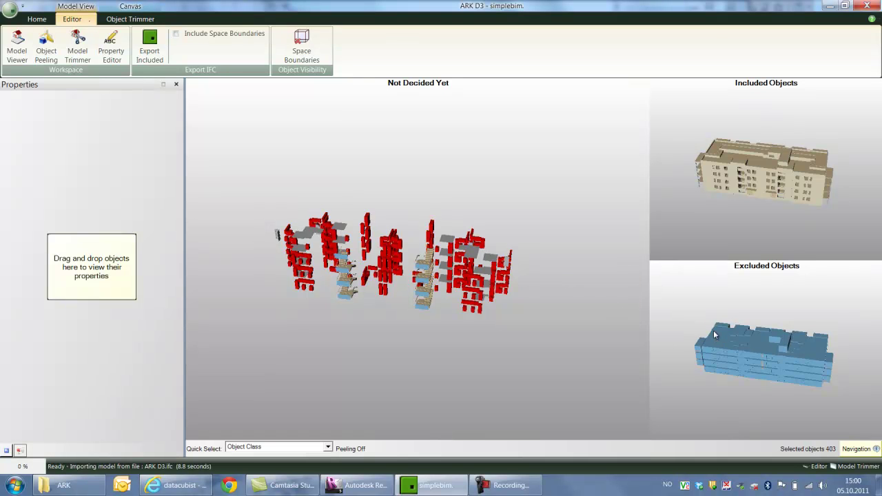
pyautogui.moveTo(491, 262); pyautogui.dragTo(712, 327)
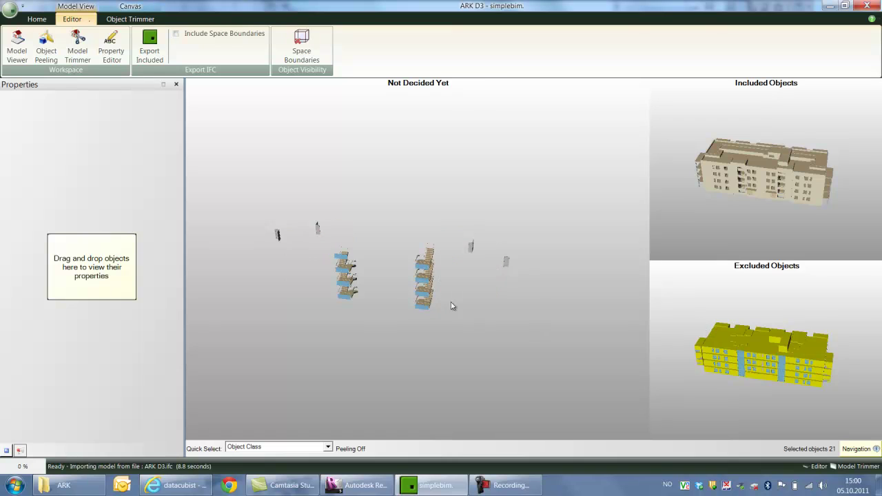
# Step: Include the seven stairs and exclude the nine curtain walls and four remaining objects
pyautogui.click(429, 256)
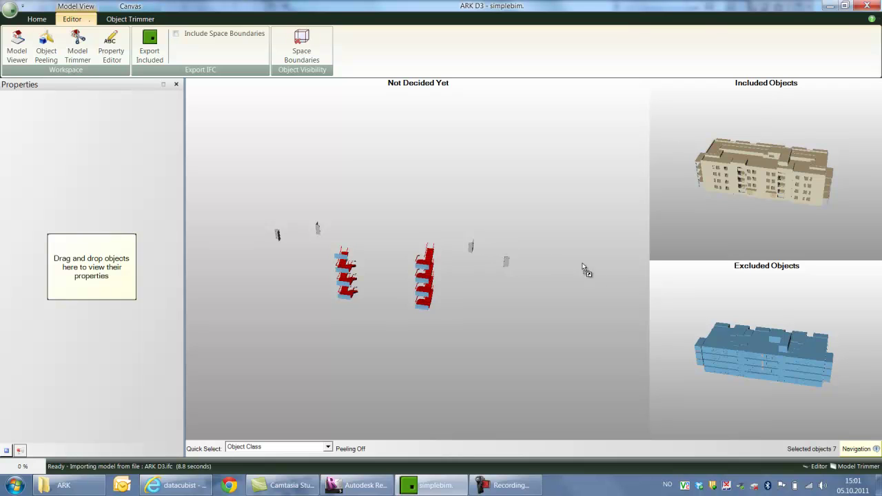
pyautogui.moveTo(633, 302); pyautogui.dragTo(744, 197)
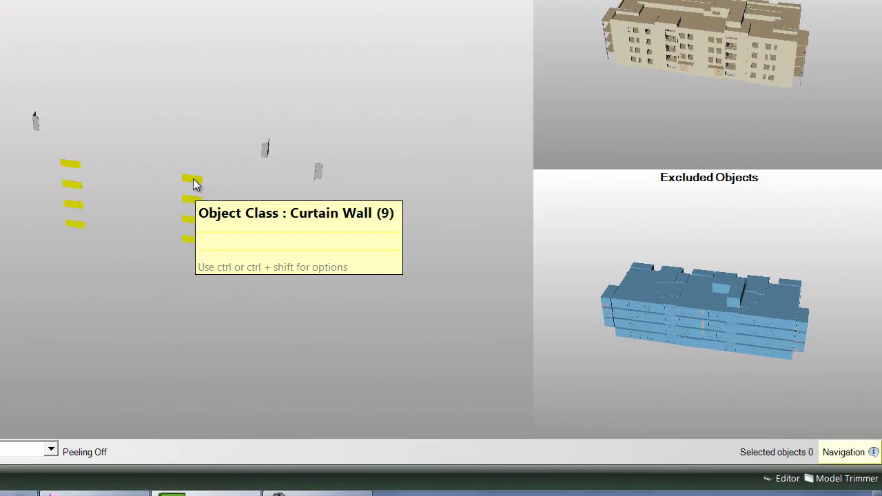
pyautogui.moveTo(193, 183); pyautogui.dragTo(633, 308)
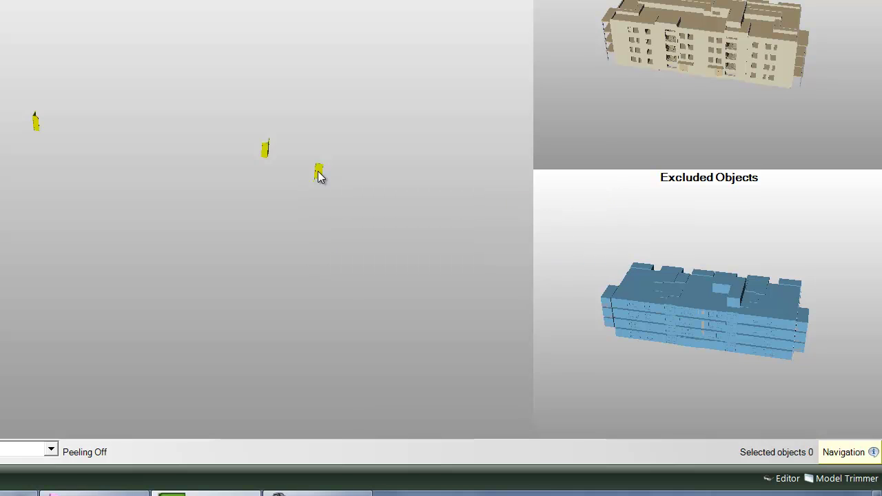
pyautogui.moveTo(319, 176); pyautogui.dragTo(416, 207)
pyautogui.moveTo(611, 279); pyautogui.dragTo(611, 279)
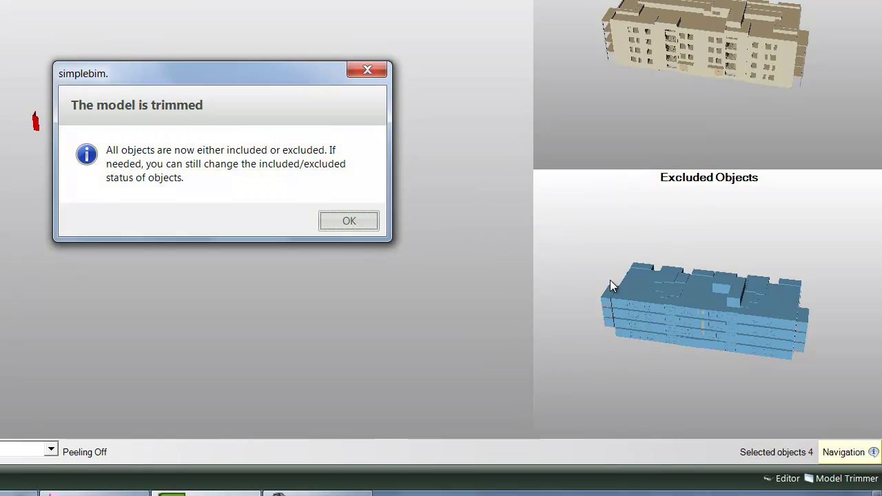
# Step: Dismiss the model-trimmed notice and export the included objects as ARK D3 (EDITED).ifc
pyautogui.click(349, 223)
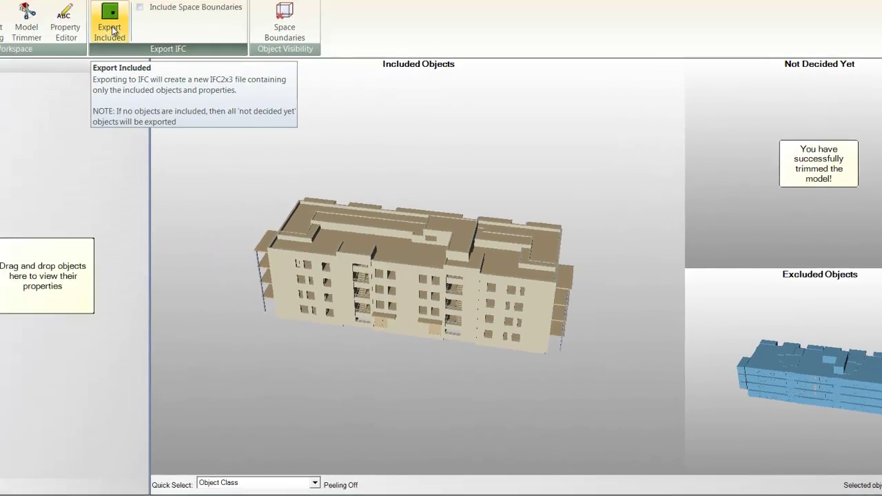
pyautogui.click(166, 59)
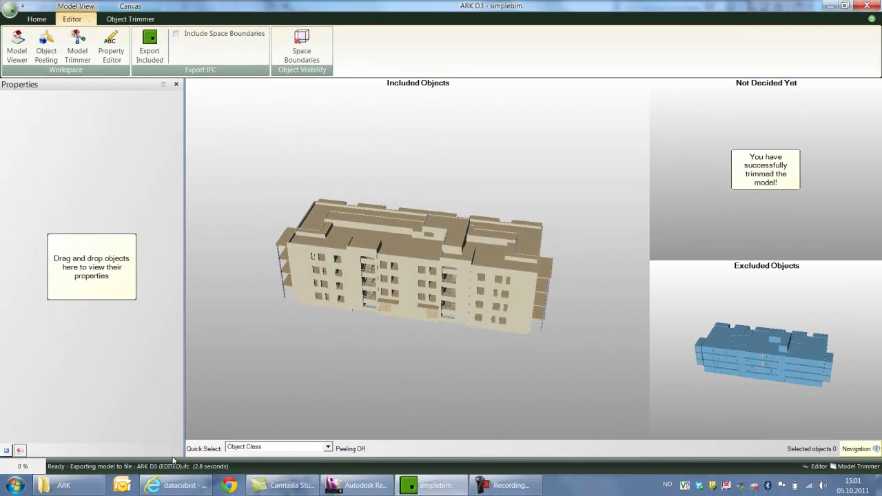
# Step: Compare ARK D3 (EDITED).ifc at 5,415 KB against the 18,310 KB original, then switch to Revit
pyautogui.click(74, 488)
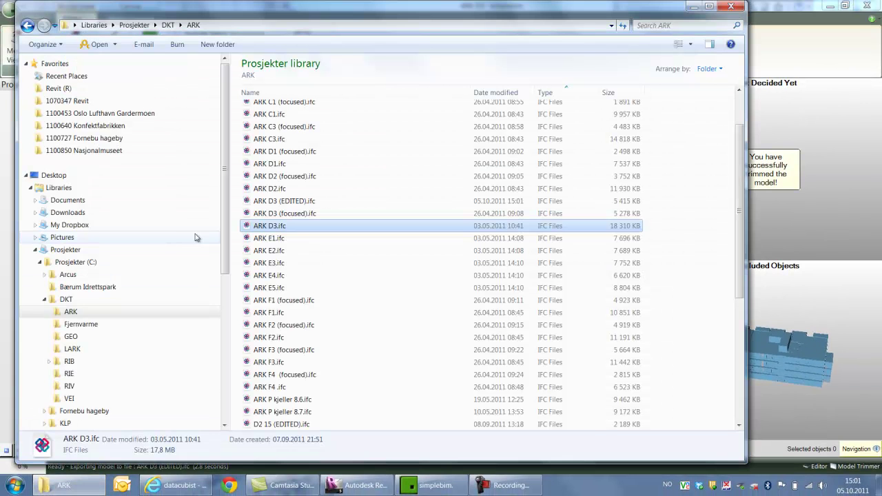
pyautogui.click(282, 202)
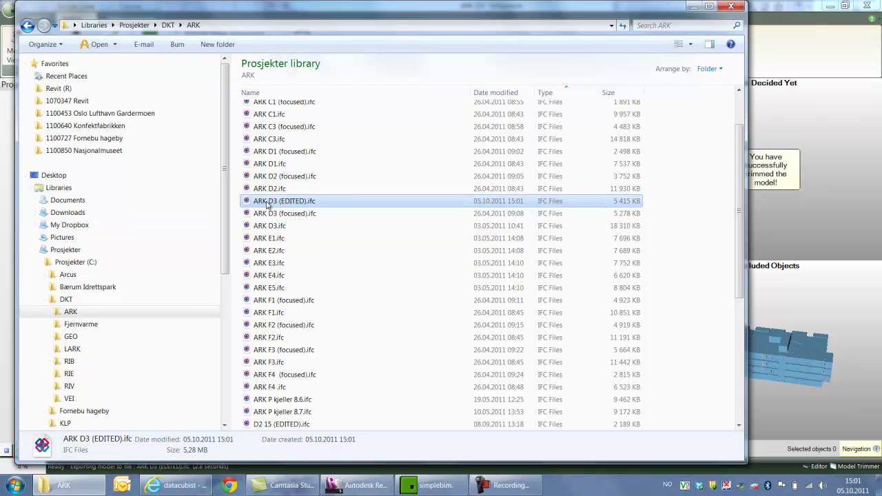
pyautogui.click(617, 227)
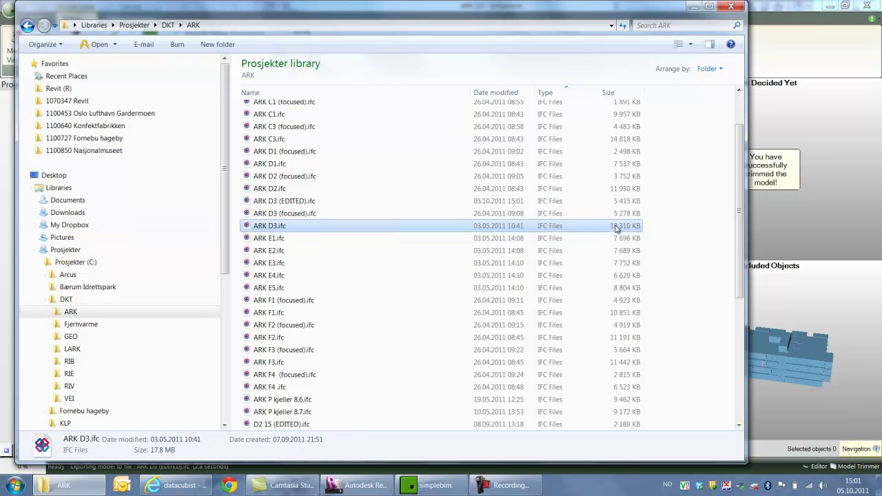
pyautogui.click(624, 203)
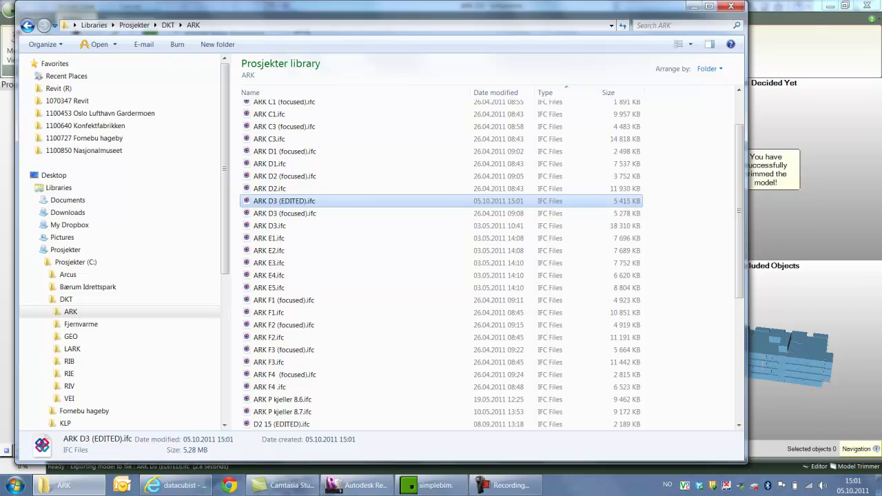
pyautogui.click(365, 485)
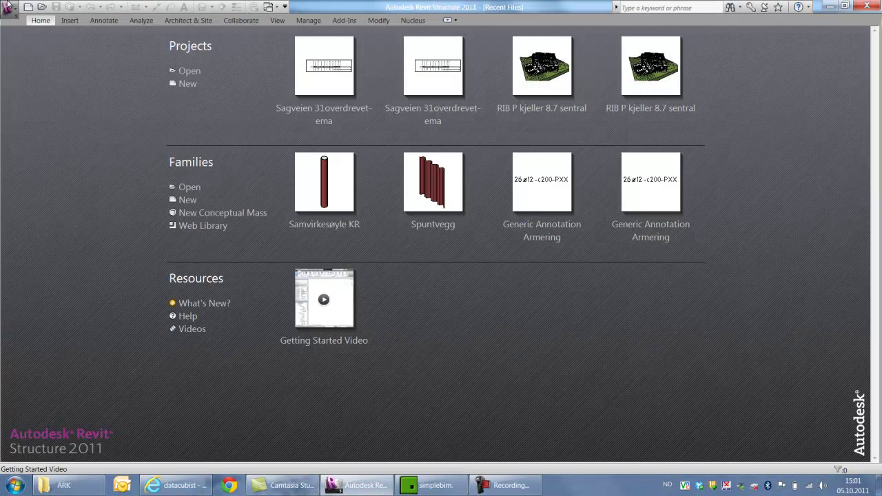
# Step: Open ARK D3 (EDITED).ifc from Prosjekter > DKT > ARK in Revit, then switch to the browser while it loads
pyautogui.click(8, 8)
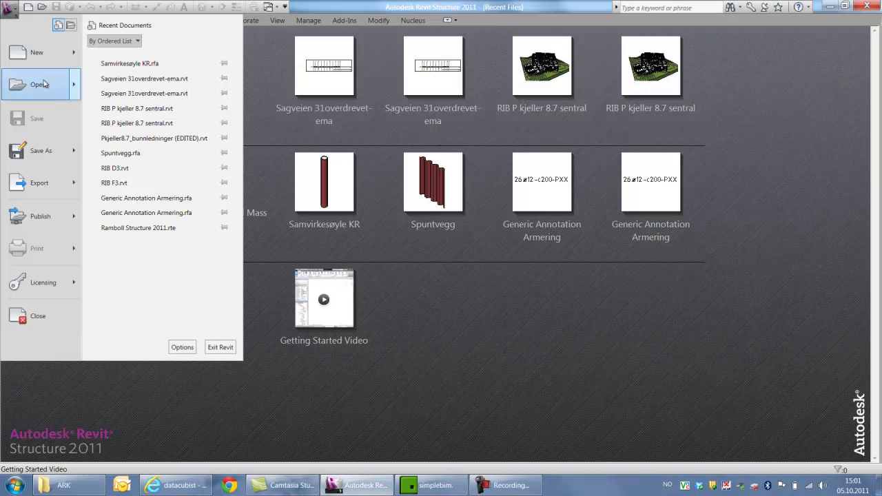
pyautogui.moveTo(42, 84)
pyautogui.click(138, 192)
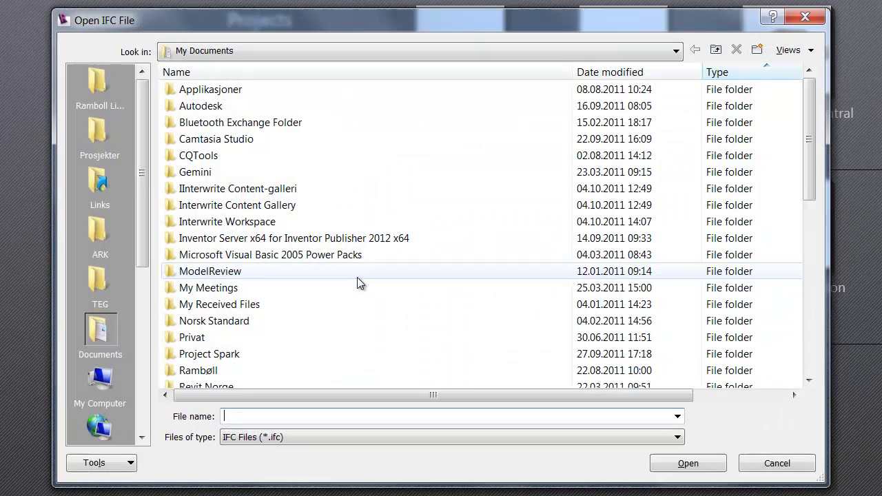
pyautogui.click(256, 52)
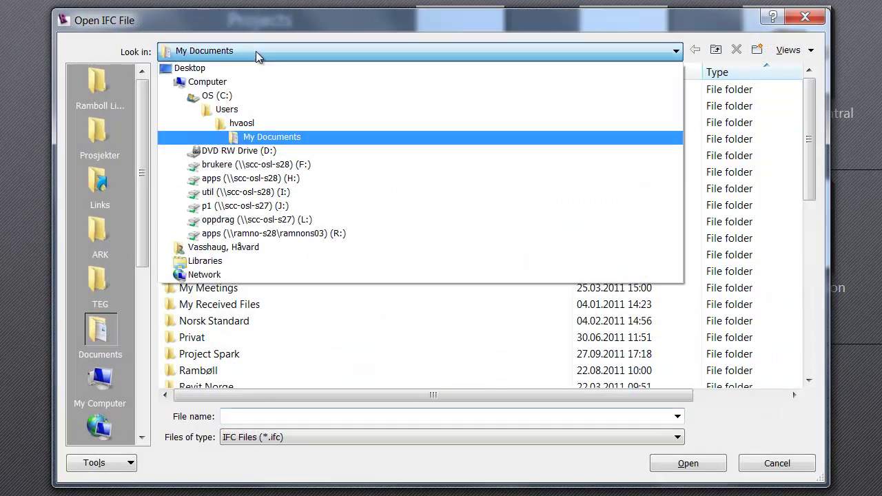
pyautogui.click(93, 136)
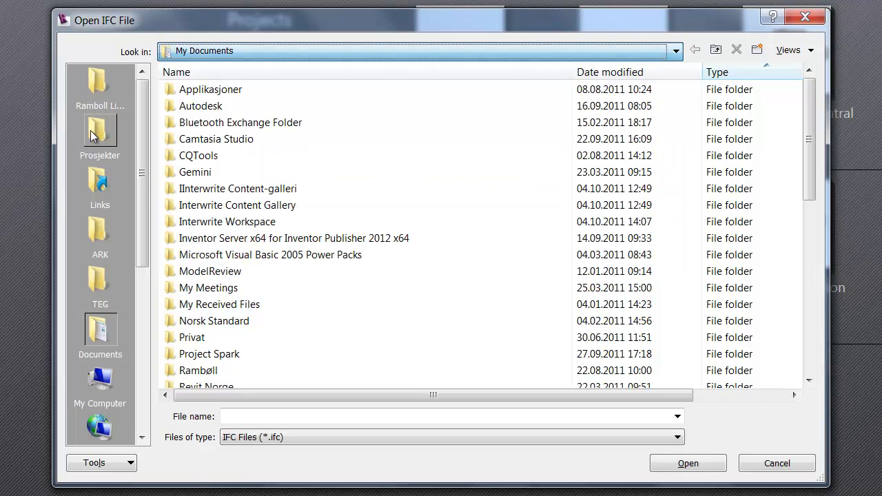
pyautogui.doubleClick(211, 121)
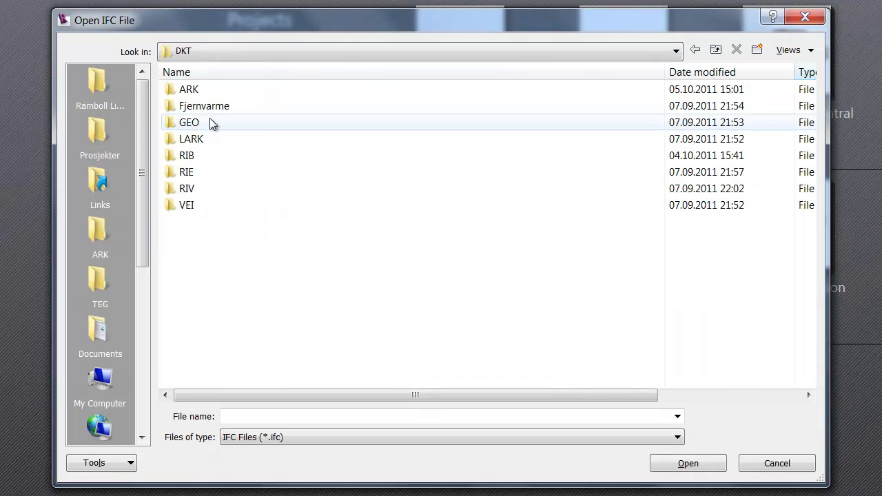
pyautogui.doubleClick(197, 90)
pyautogui.click(249, 239)
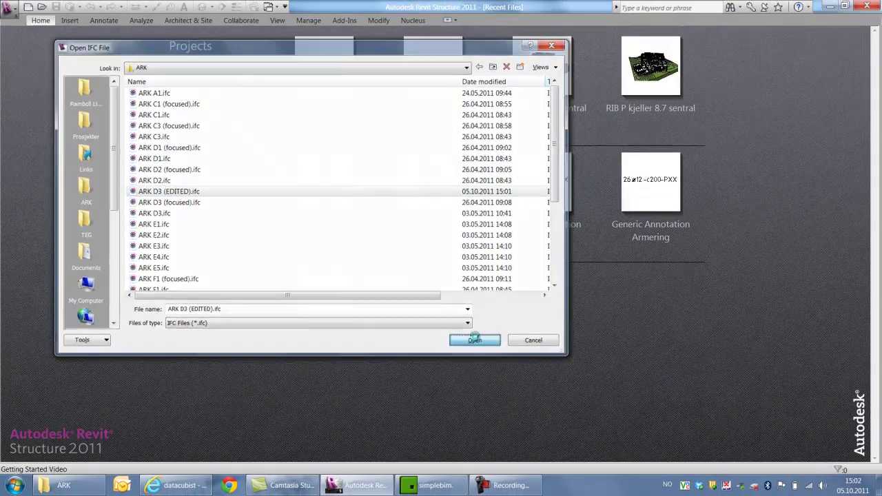
pyautogui.click(687, 463)
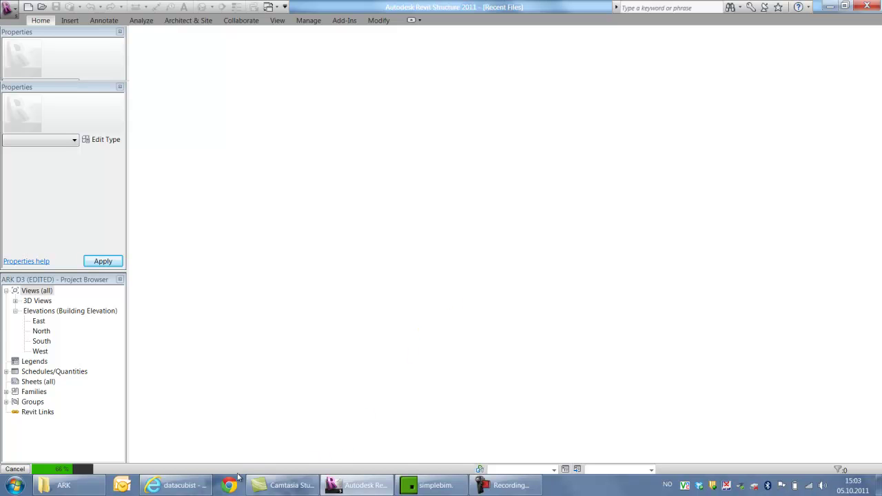
pyautogui.click(172, 488)
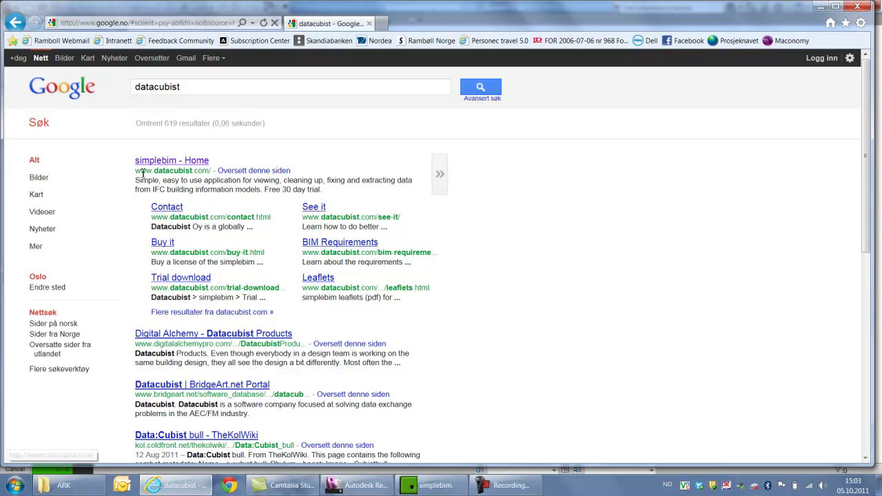
# Step: Open the 'simplebim - Home' result at datacubist.com, then return to Revit
pyautogui.click(176, 161)
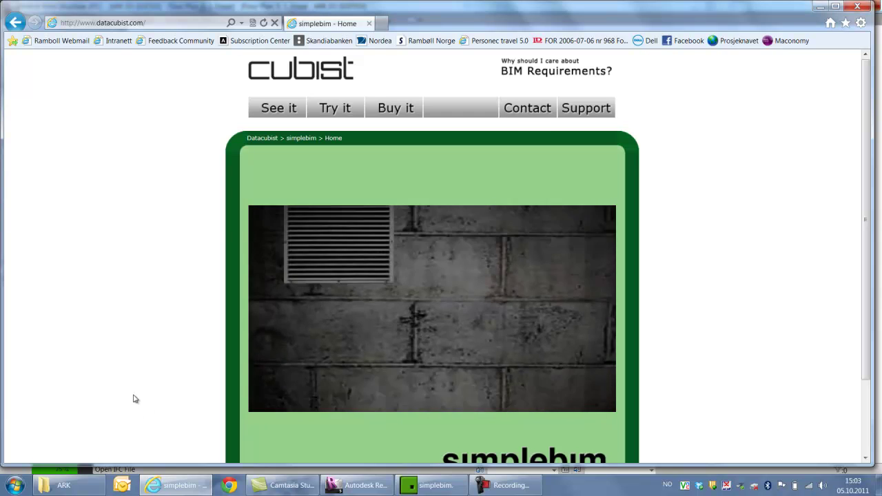
pyautogui.click(365, 486)
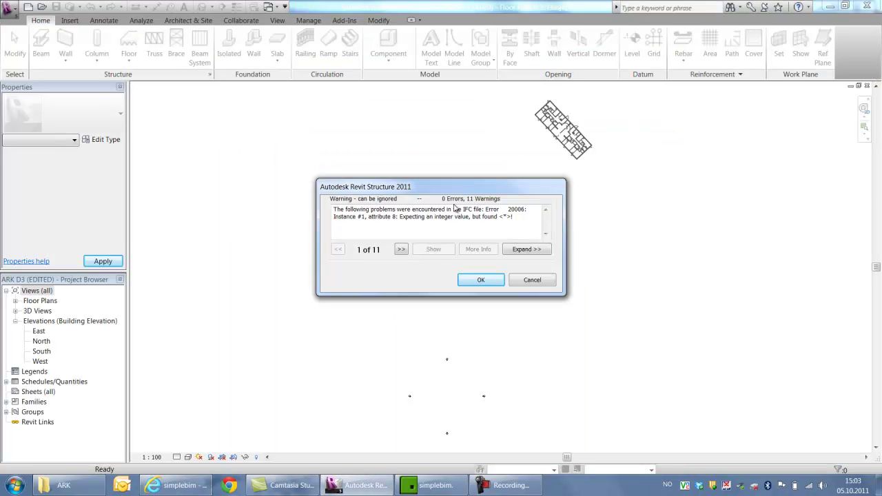
# Step: Dismiss the 11 import warnings, inspect the building in the default 3D view, and start Save As
pyautogui.click(485, 283)
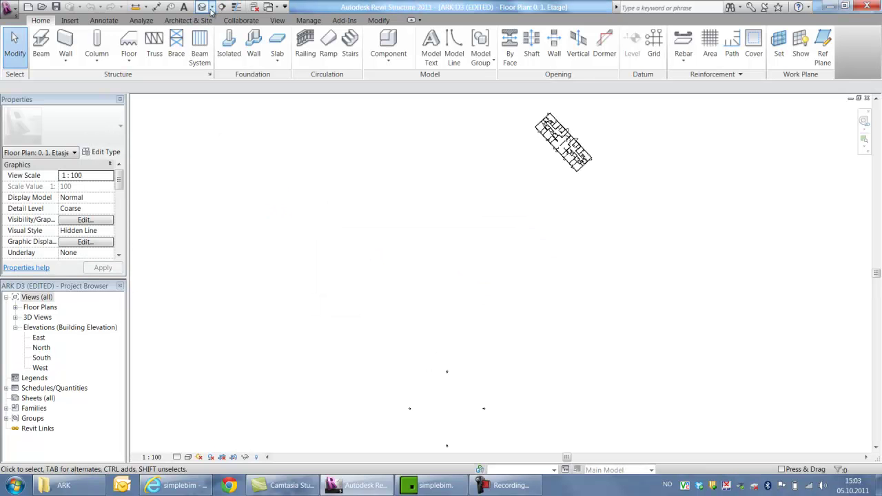
pyautogui.click(202, 8)
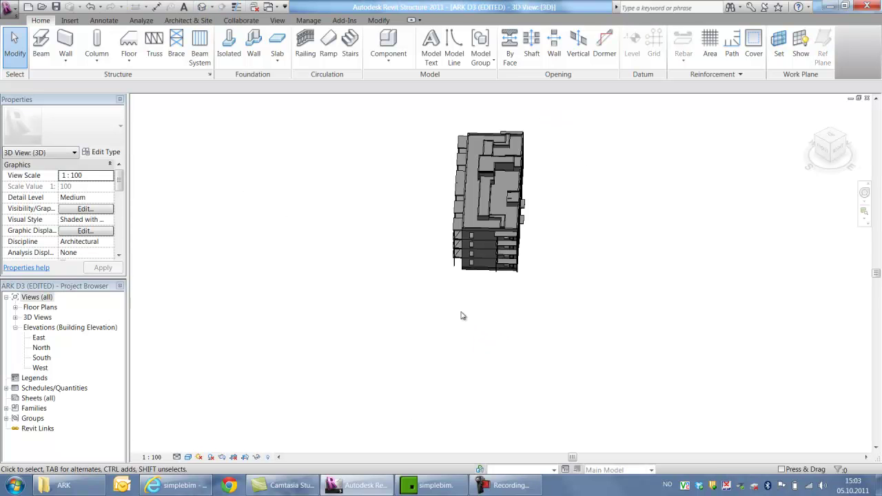
pyautogui.keyDown('shift'); pyautogui.moveTo(499, 323); pyautogui.dragTo(446, 308, button='middle'); pyautogui.keyUp('shift')
pyautogui.scroll(5, 527, 212)
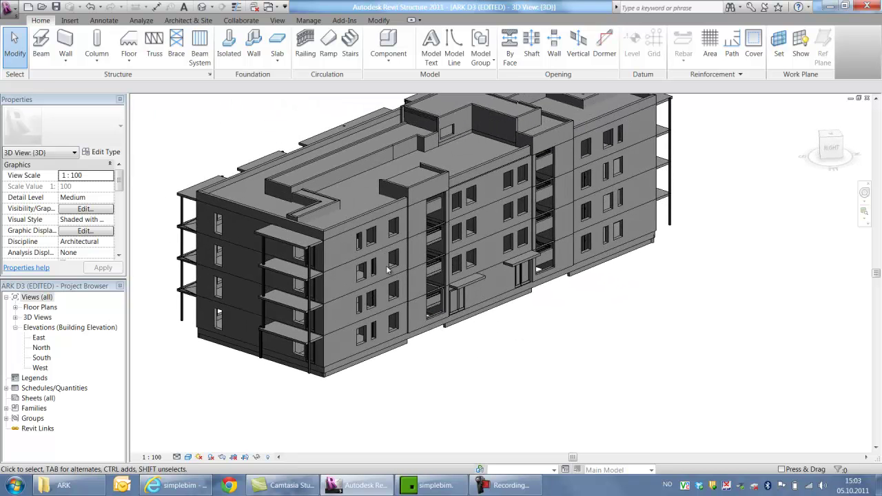
pyautogui.scroll(5, 388, 270)
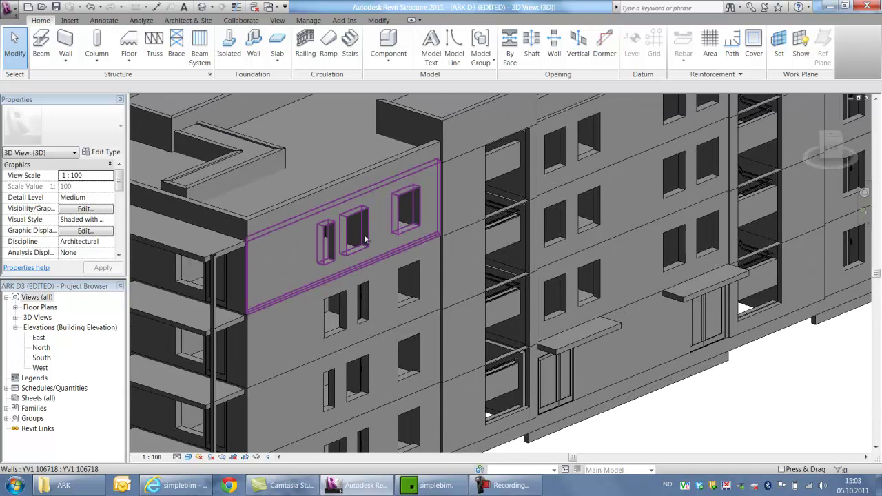
pyautogui.scroll(-6, 365, 239)
pyautogui.keyDown('shift'); pyautogui.moveTo(282, 296); pyautogui.dragTo(473, 328, button='middle'); pyautogui.keyUp('shift')
pyautogui.keyDown('shift'); pyautogui.moveTo(386, 305); pyautogui.dragTo(365, 303, button='middle'); pyautogui.keyUp('shift')
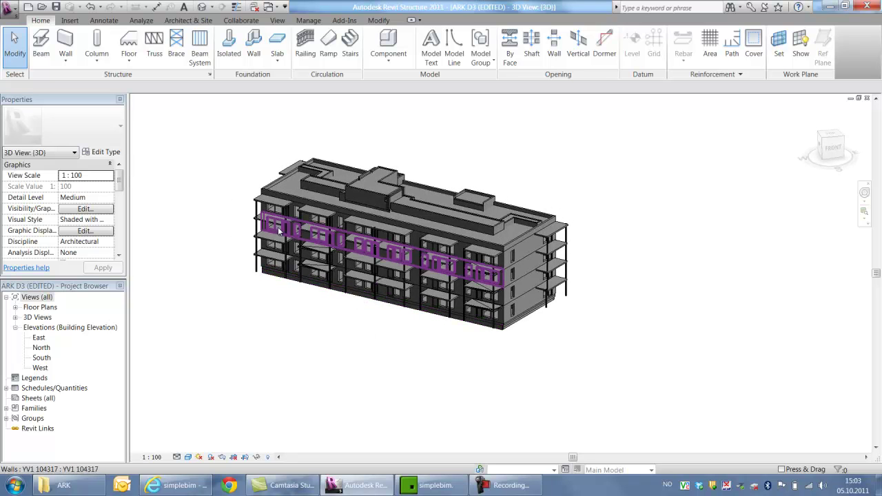
pyautogui.hotkey('ctrl', 's')
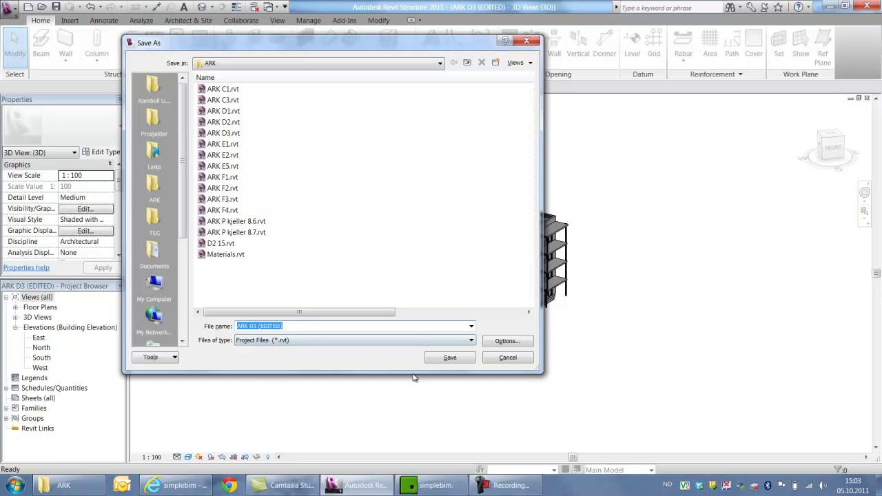
# Step: Save the project as ARK D3 (EDITED).rvt in the ARK folder
pyautogui.click(453, 358)
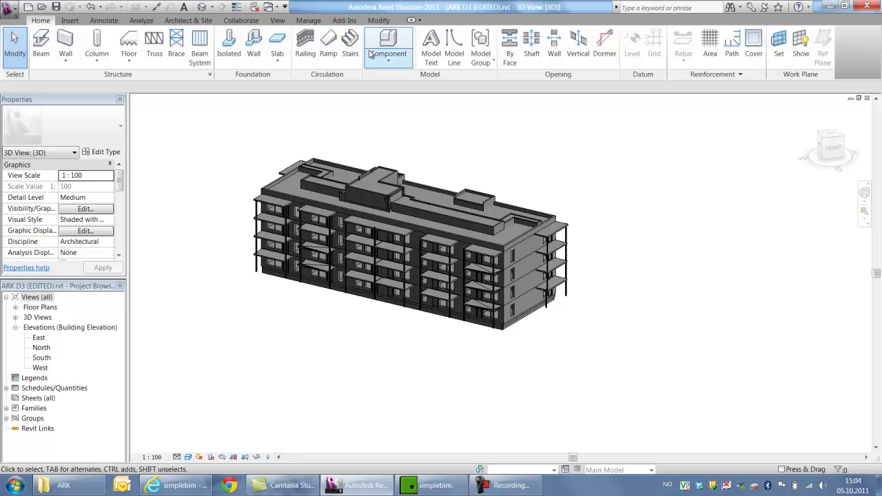
# Step: Run Graphisoft's Improve IFC Exchange from Add-Ins and accept its report of 0 grids, rooms, columns and floors
pyautogui.click(337, 20)
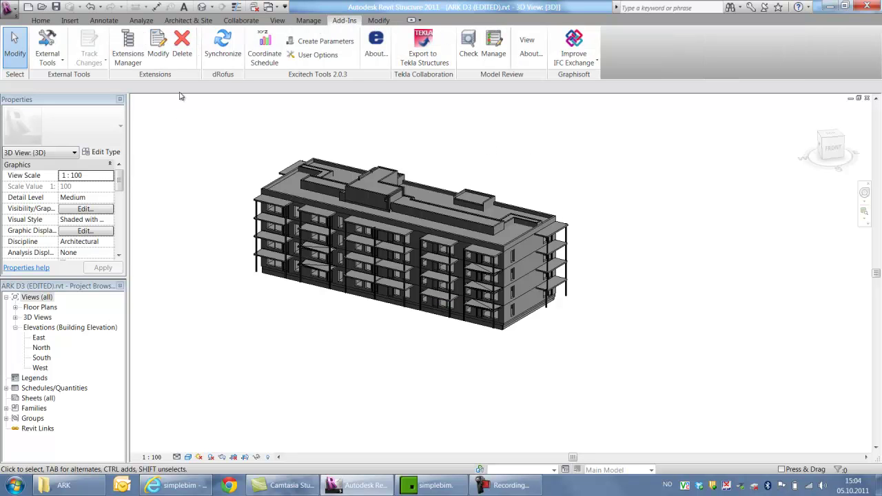
pyautogui.click(582, 66)
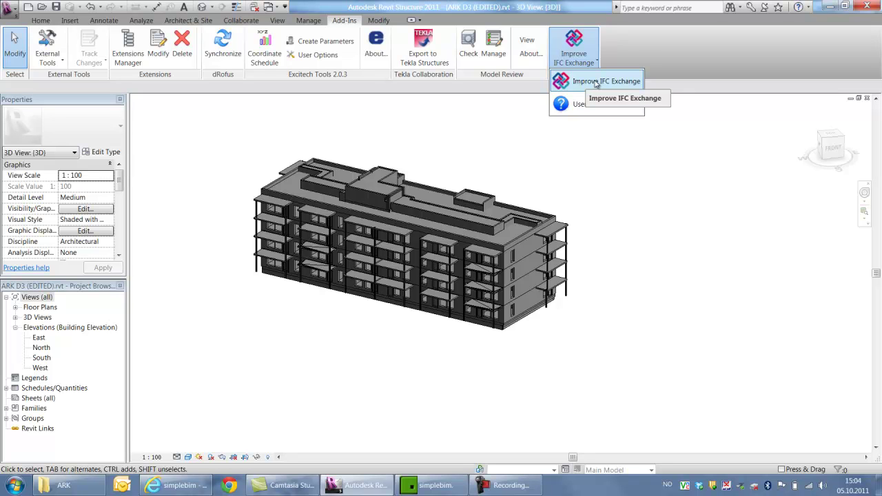
pyautogui.click(597, 83)
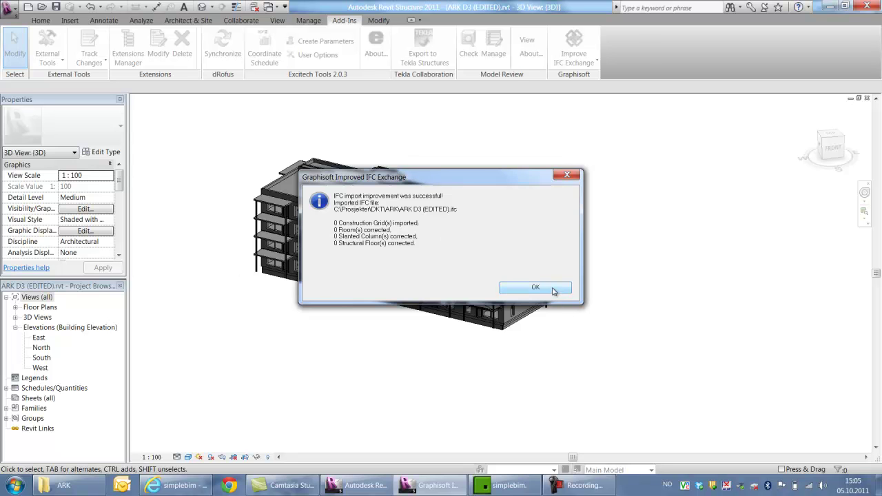
pyautogui.click(527, 287)
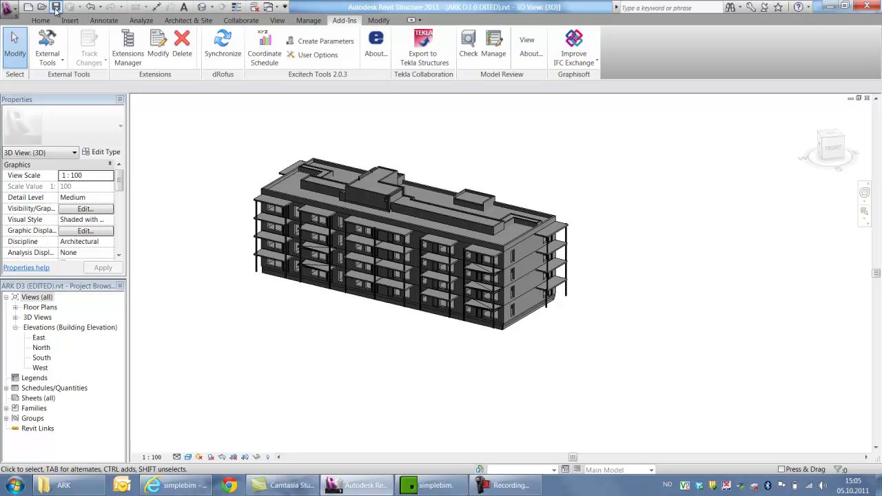